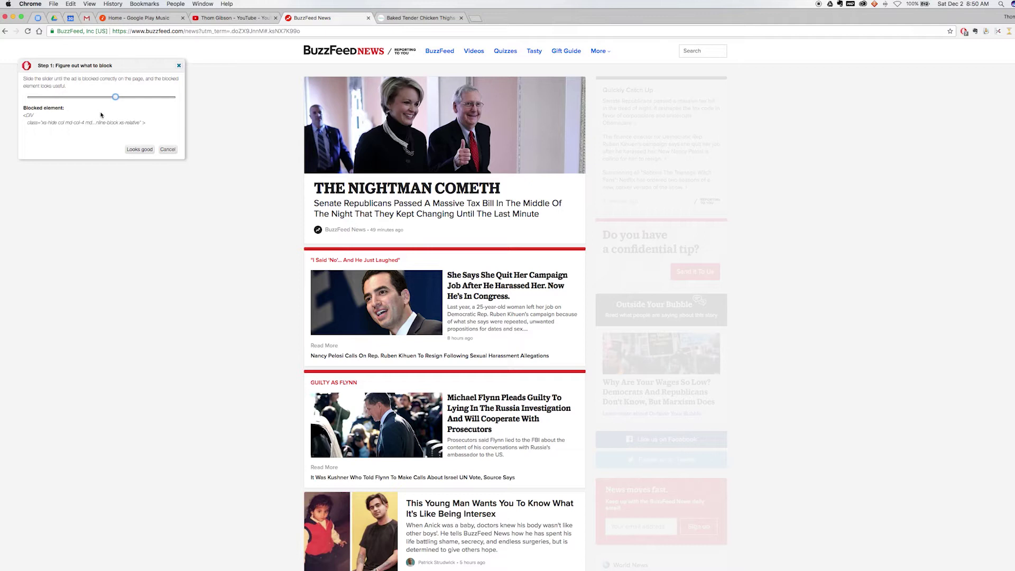
Step: Adjust the blocked page element in the ad blocker, cancel the blocking wizard, and close the BuzzFeed News page
{"action": "mouse_move", "coordinate": [116, 97]}
{"action": "left_mouse_down"}
{"action": "mouse_move", "coordinate": [145, 98]}
{"action": "mouse_move", "coordinate": [83, 97]}
{"action": "mouse_move", "coordinate": [120, 97]}
{"action": "left_mouse_up"}
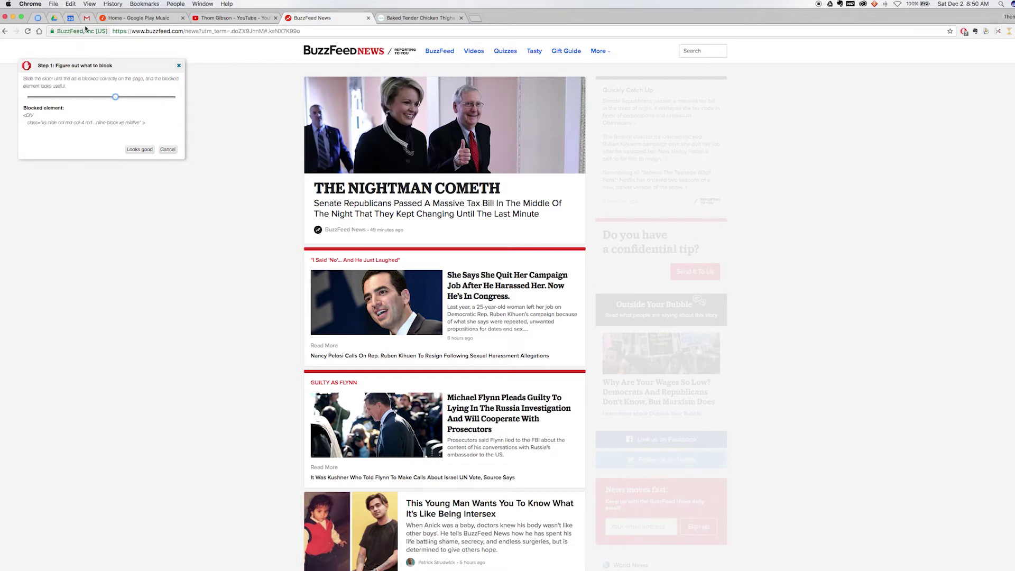
{"action": "left_click", "coordinate": [179, 65]}
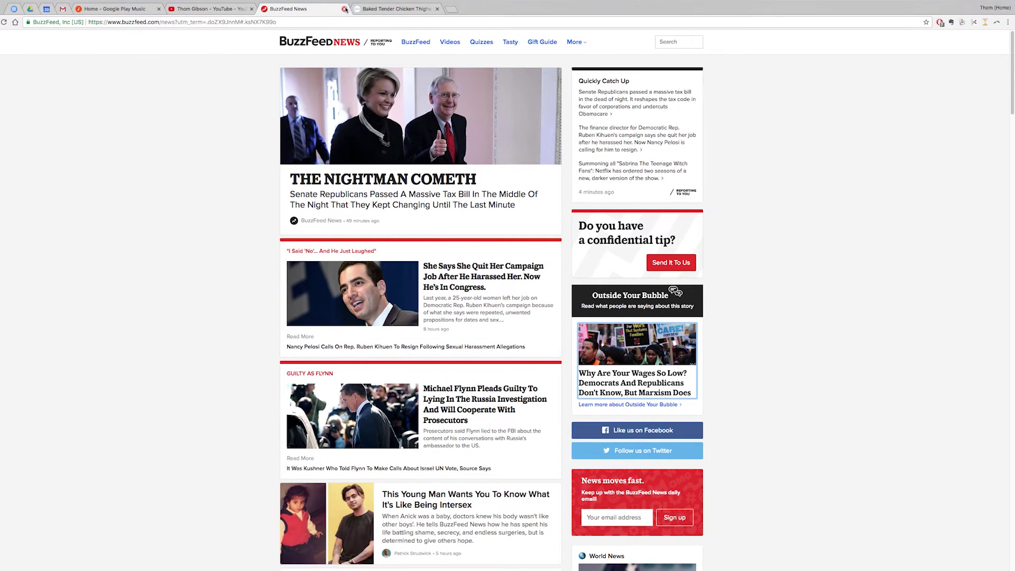
{"action": "left_click", "coordinate": [345, 9]}
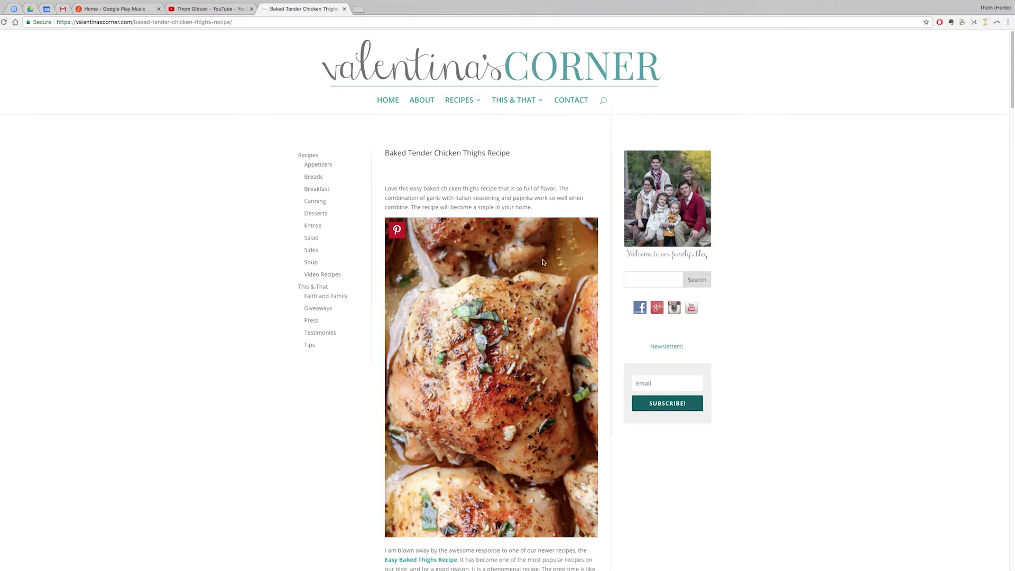
Step: Start an Evernote clip of the Baked Tender Chicken Thighs recipe page and review the article area selected for clipping
{"action": "left_click", "coordinate": [950, 22]}
{"action": "scroll", "coordinate": [461, 153], "scroll_direction": "down", "scroll_amount": 10}
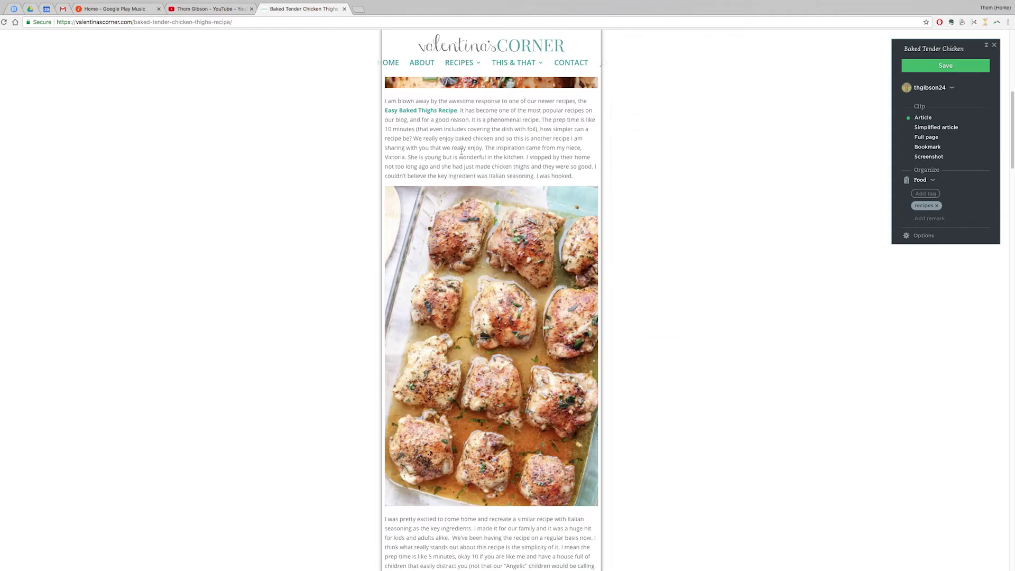
{"action": "scroll", "coordinate": [459, 151], "scroll_direction": "down", "scroll_amount": 5}
{"action": "scroll", "coordinate": [458, 156], "scroll_direction": "up", "scroll_amount": 10}
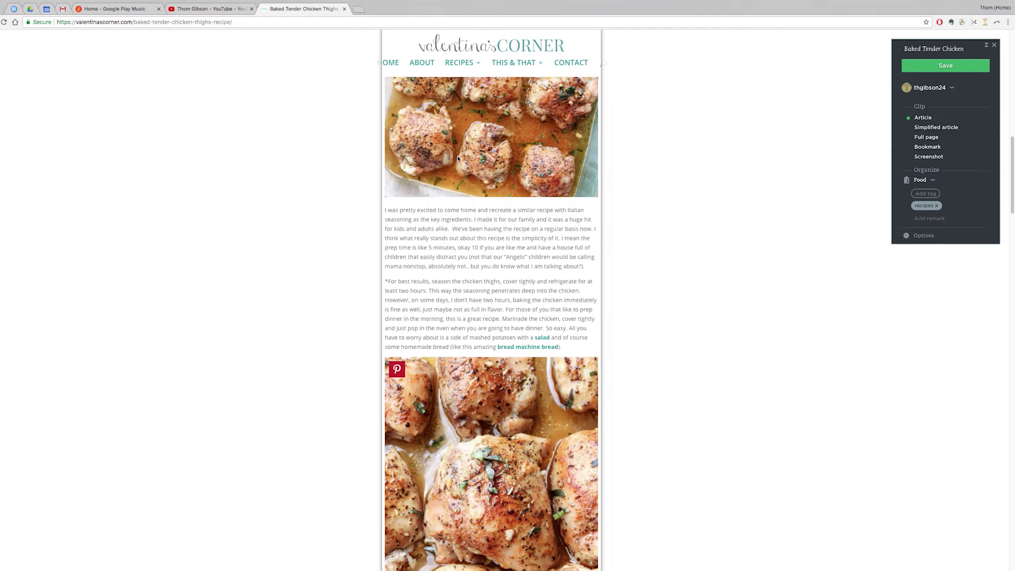
{"action": "scroll", "coordinate": [457, 155], "scroll_direction": "up", "scroll_amount": 10}
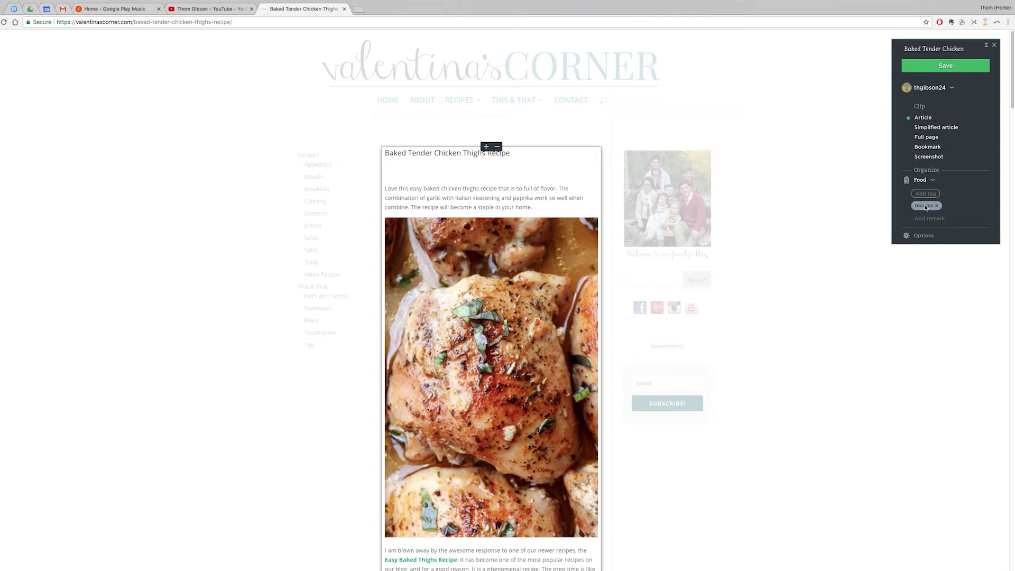
Step: Preview the recipe clip in the Simplified article format
{"action": "left_click", "coordinate": [931, 126]}
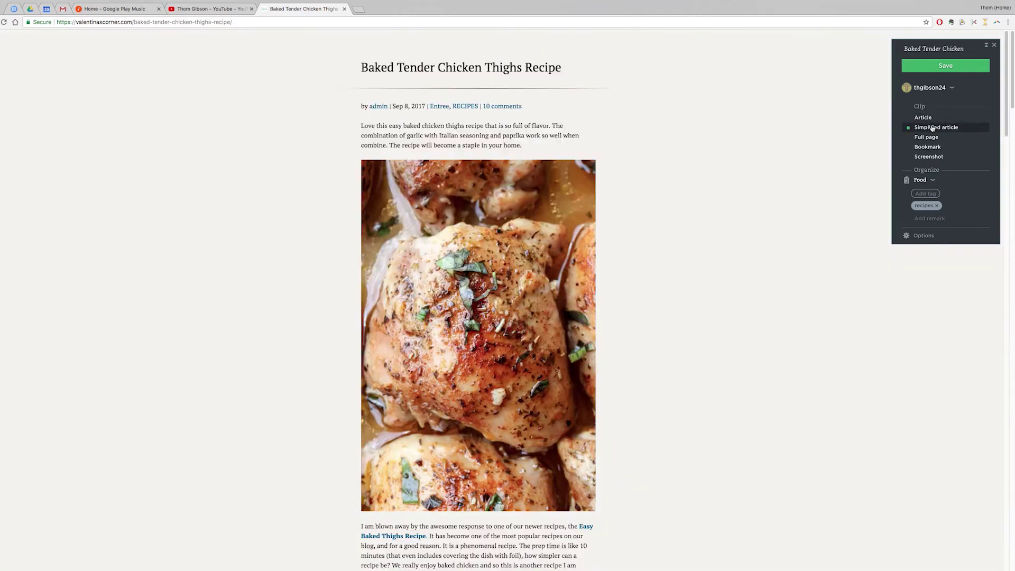
{"action": "scroll", "coordinate": [571, 289], "scroll_direction": "down", "scroll_amount": 10}
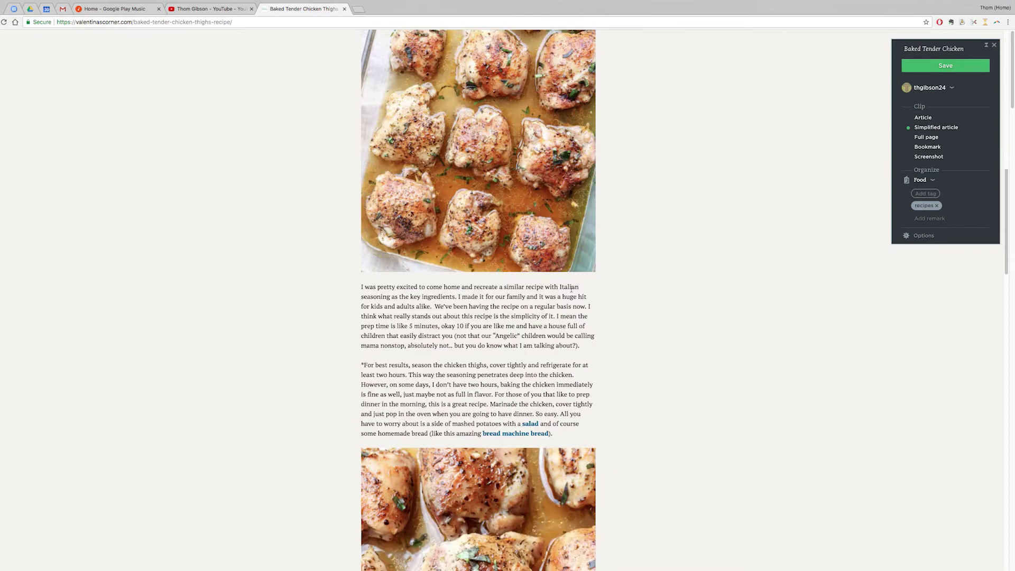
{"action": "scroll", "coordinate": [570, 284], "scroll_direction": "up", "scroll_amount": 10}
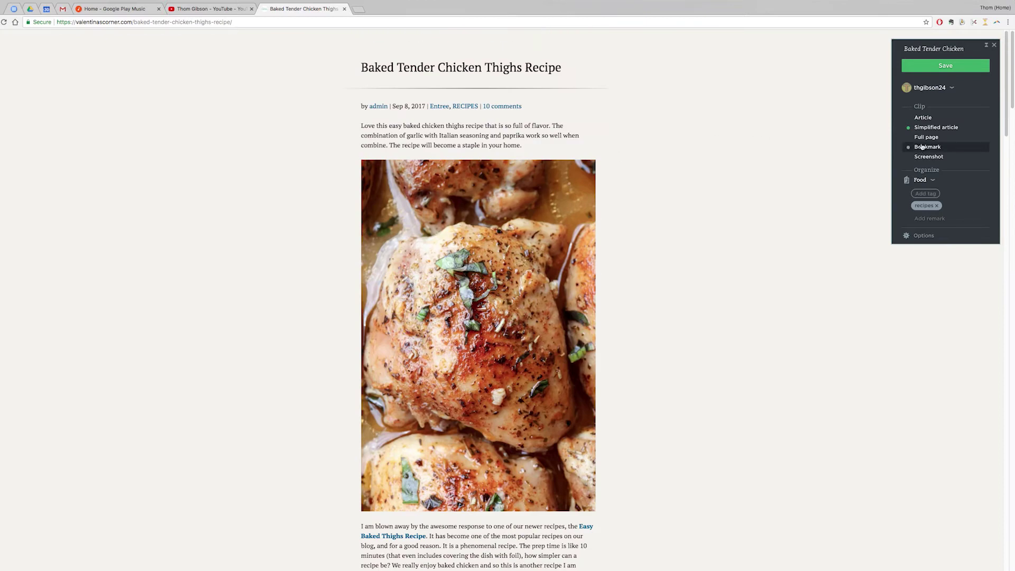
Step: Set the clip format to Article and save the recipe to the Food notebook with the recipes tag
{"action": "left_click", "coordinate": [921, 123]}
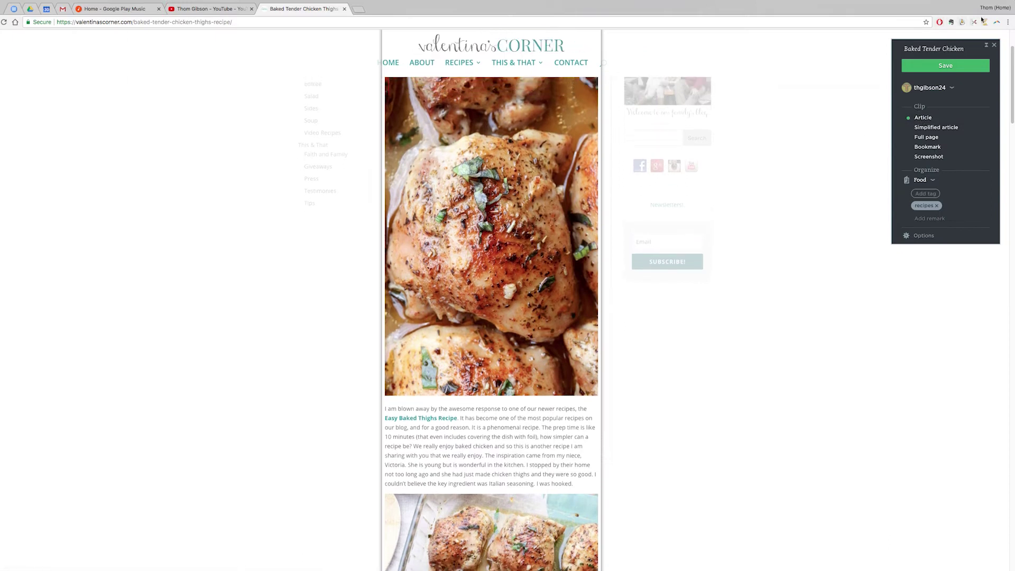
{"action": "left_click", "coordinate": [951, 65]}
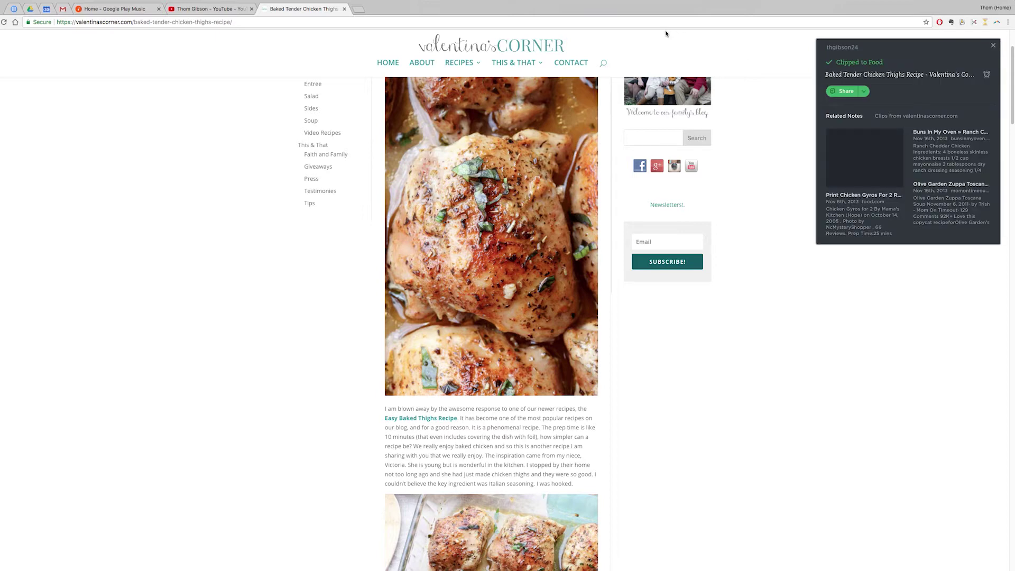
Step: Review the clipped chicken thighs recipe note in the Evernote app, and return to Chrome to dismiss the clip confirmation
{"action": "key", "text": "super+Tab"}
{"action": "key", "text": "super+Tab"}
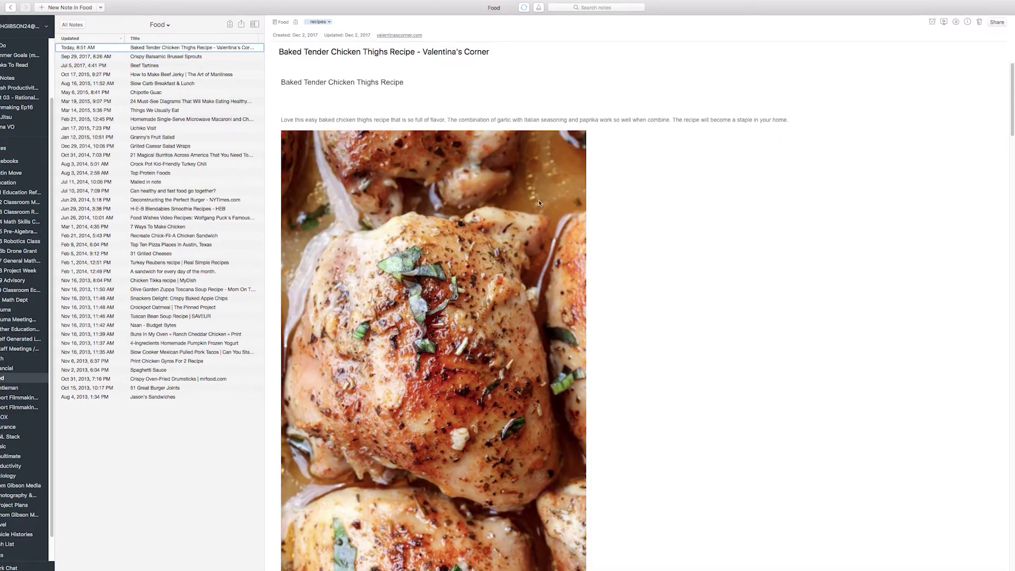
{"action": "scroll", "coordinate": [538, 198], "scroll_direction": "down", "scroll_amount": 15}
{"action": "scroll", "coordinate": [539, 203], "scroll_direction": "down", "scroll_amount": 20}
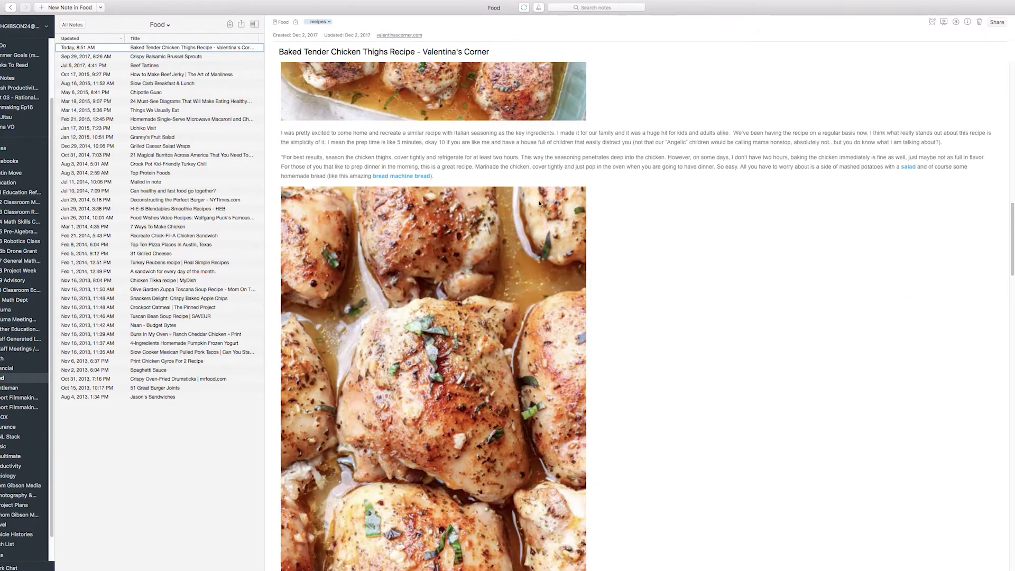
{"action": "scroll", "coordinate": [539, 201], "scroll_direction": "up", "scroll_amount": 20}
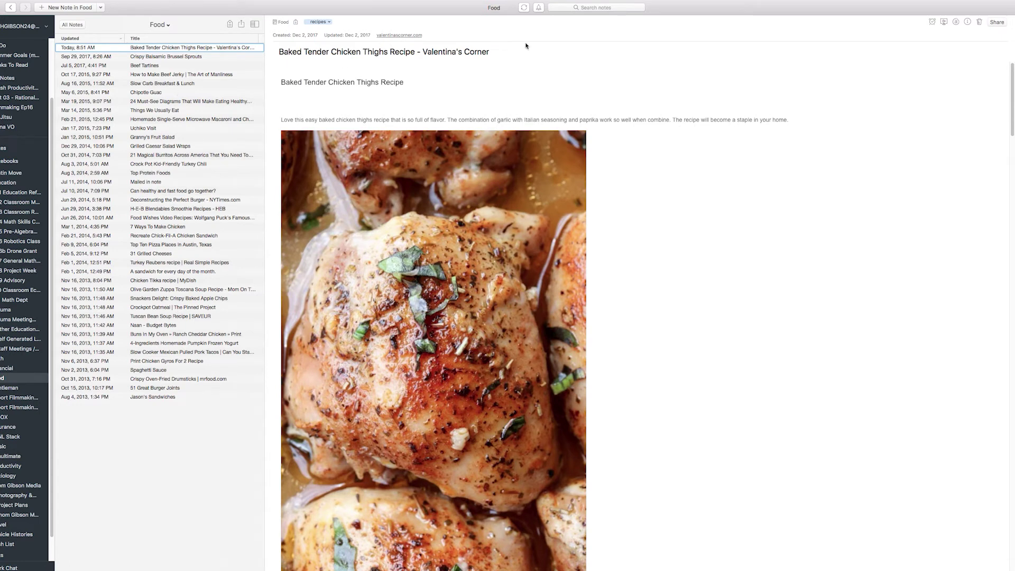
{"action": "left_click_drag", "start_coordinate": [305, 82], "coordinate": [514, 230]}
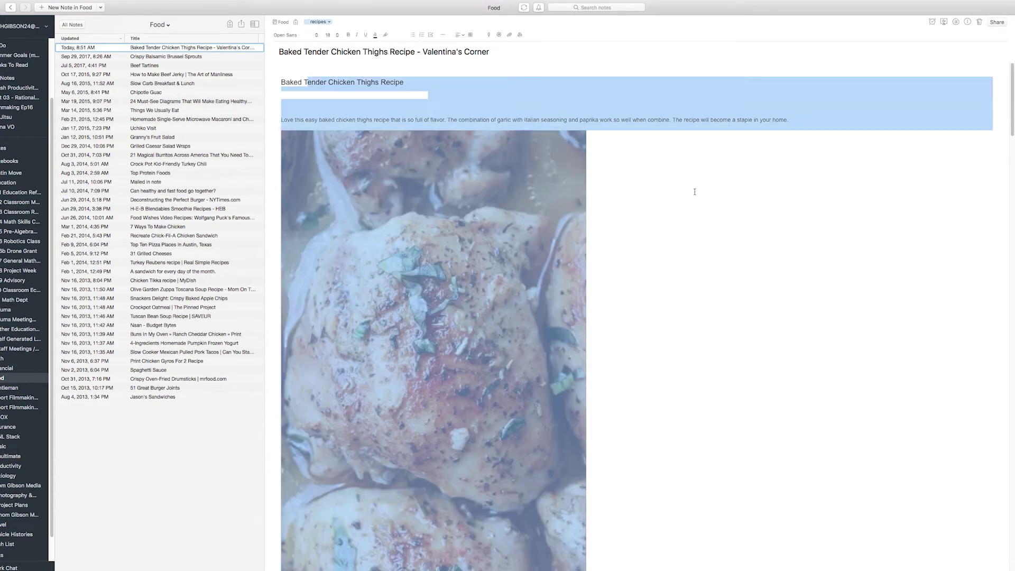
{"action": "left_click", "coordinate": [591, 153]}
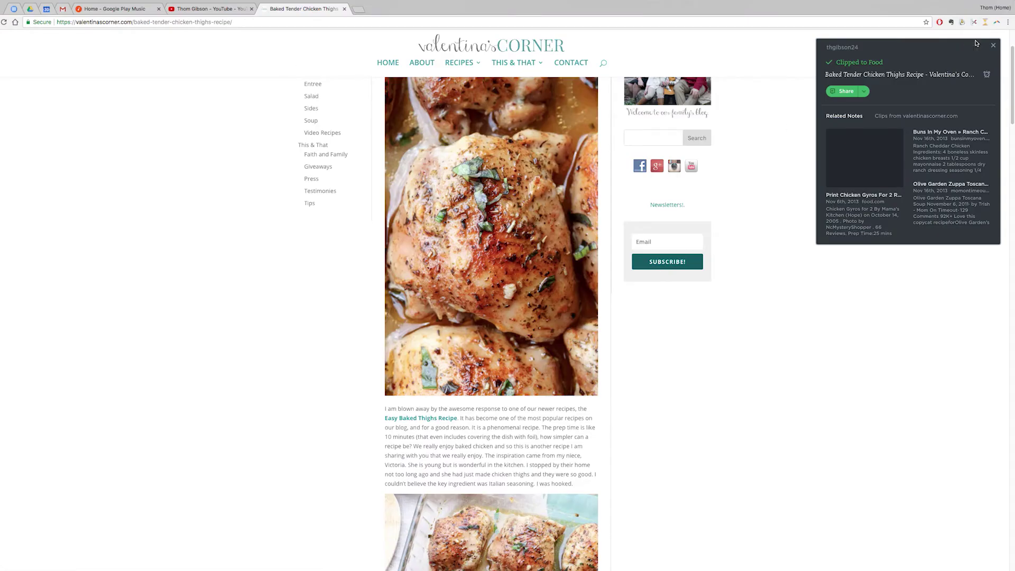
{"action": "left_click", "coordinate": [993, 46]}
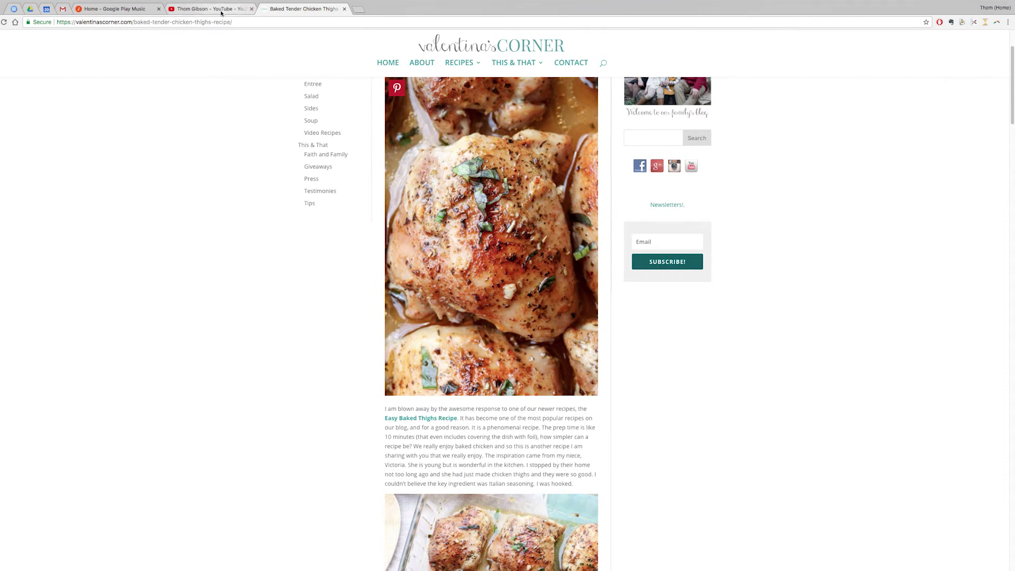
Step: Separate the recipe page into its own resized window beside the YouTube page, and merge it back as a tab
{"action": "left_click_drag", "start_coordinate": [317, 9], "coordinate": [356, 86]}
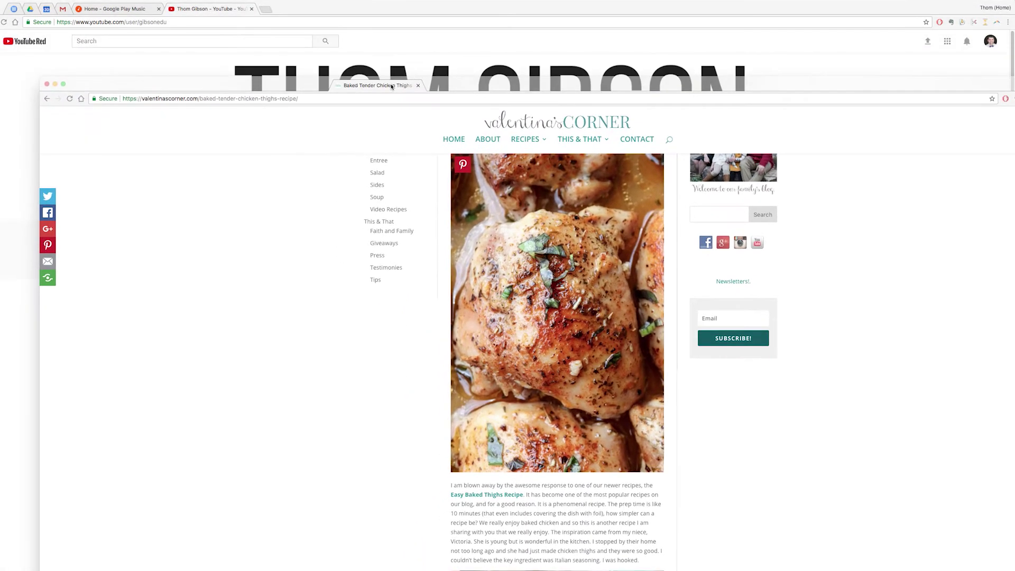
{"action": "left_click_drag", "start_coordinate": [40, 130], "coordinate": [532, 130]}
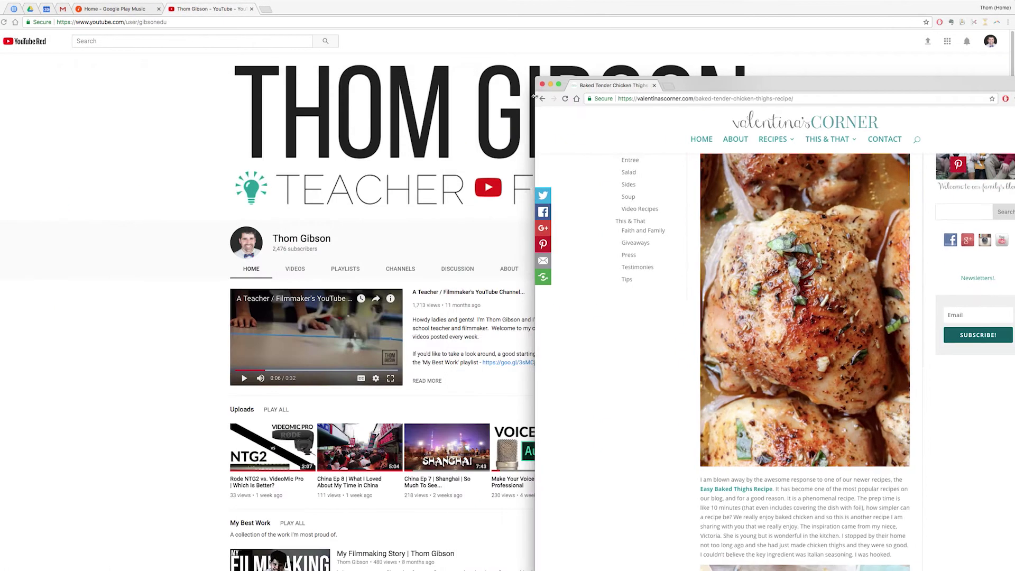
{"action": "left_click_drag", "start_coordinate": [691, 79], "coordinate": [673, 1]}
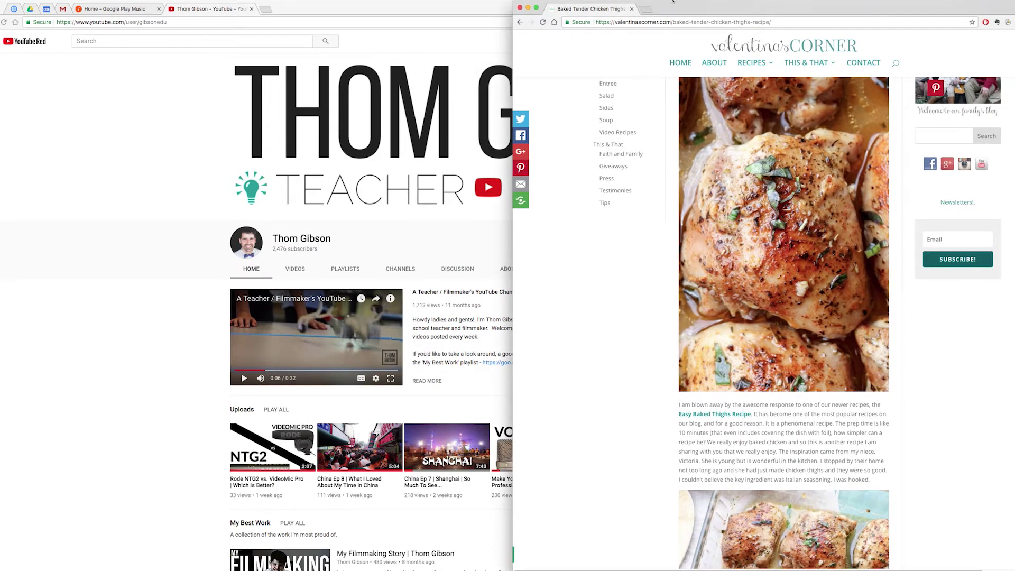
{"action": "left_click_drag", "start_coordinate": [607, 9], "coordinate": [334, 12]}
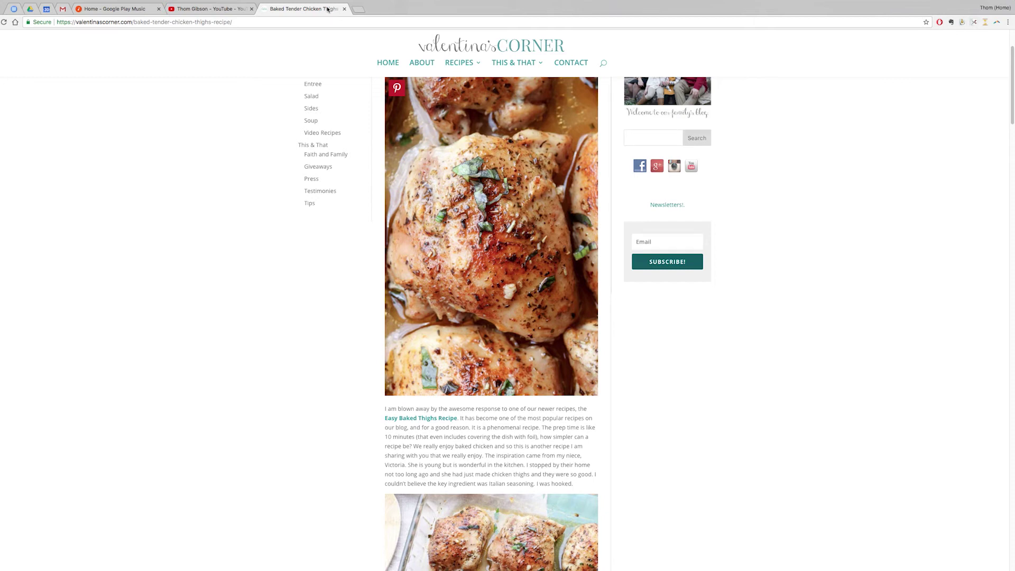
Step: Split the tabs into two side-by-side windows at the recipe page with the browser extension, and rejoin them into one window
{"action": "left_click", "coordinate": [974, 22]}
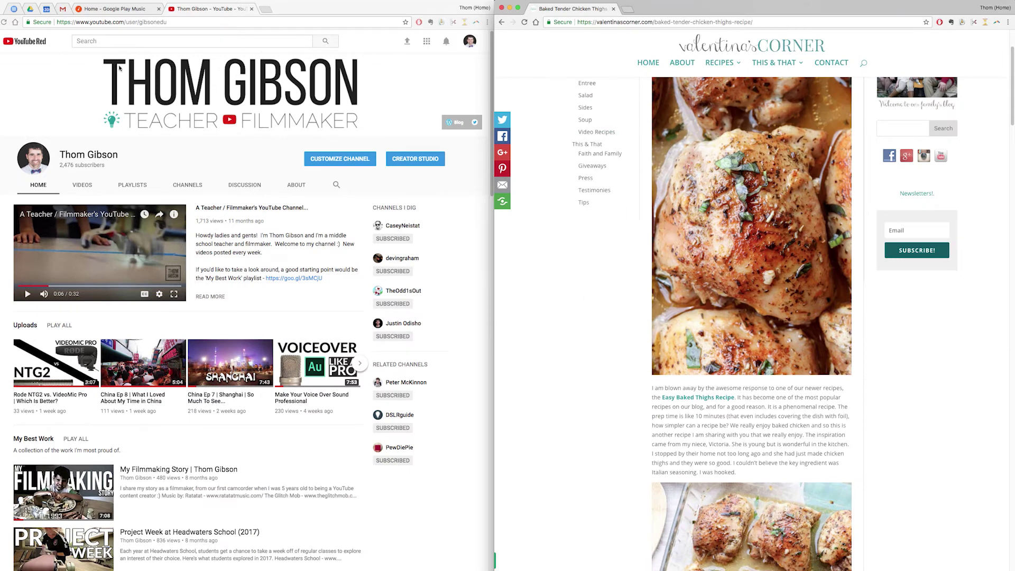
{"action": "left_click_drag", "start_coordinate": [119, 3], "coordinate": [148, 11]}
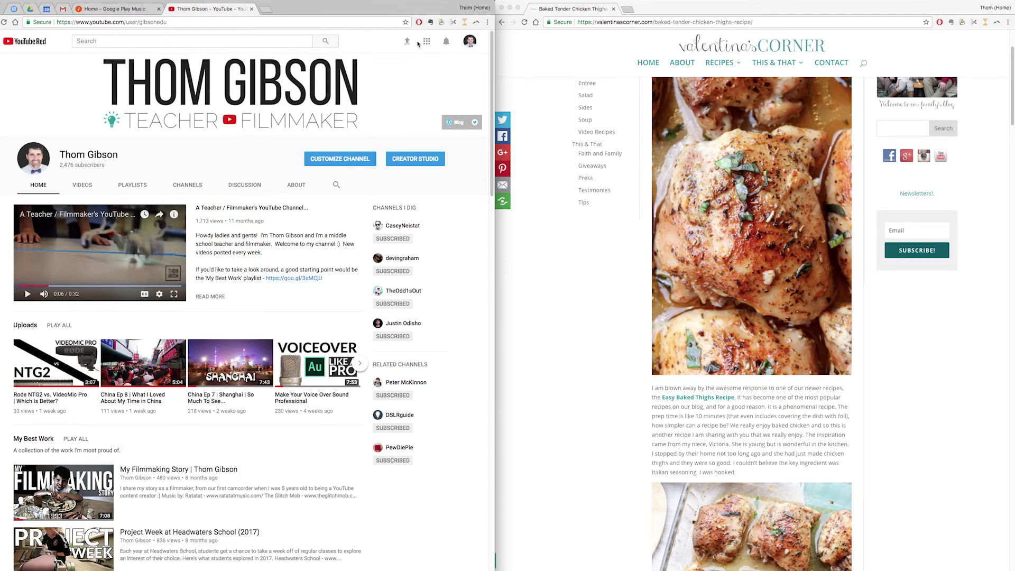
{"action": "left_click", "coordinate": [442, 23]}
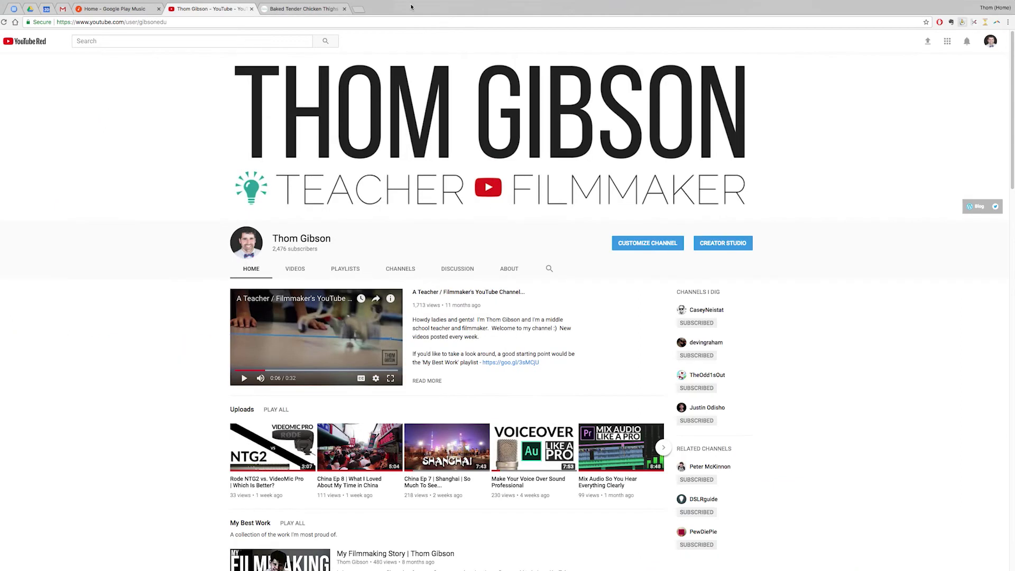
Step: Bring the recipe page back into view and open a new blank browser tab
{"action": "left_click", "coordinate": [302, 8]}
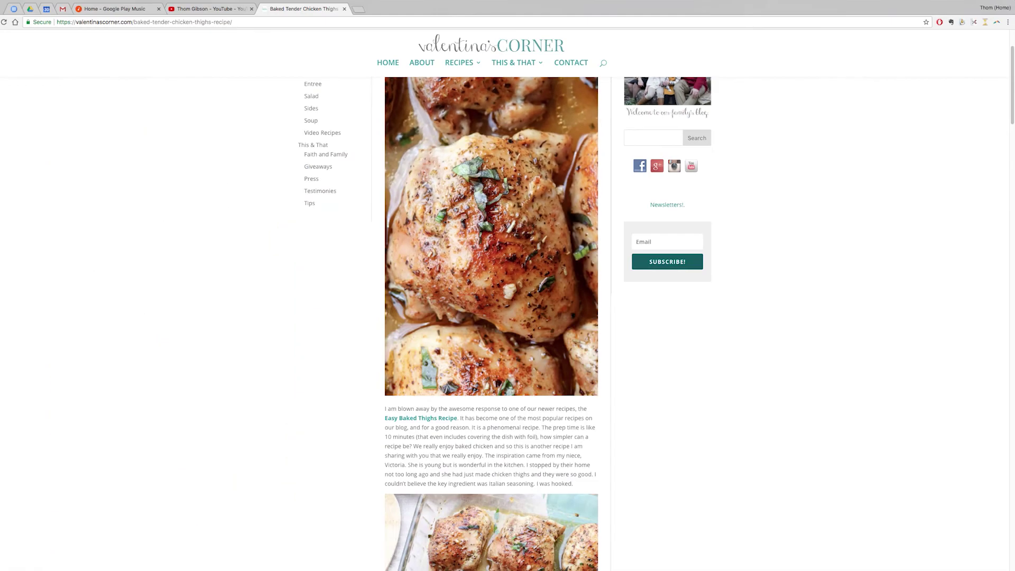
{"action": "left_click", "coordinate": [361, 9]}
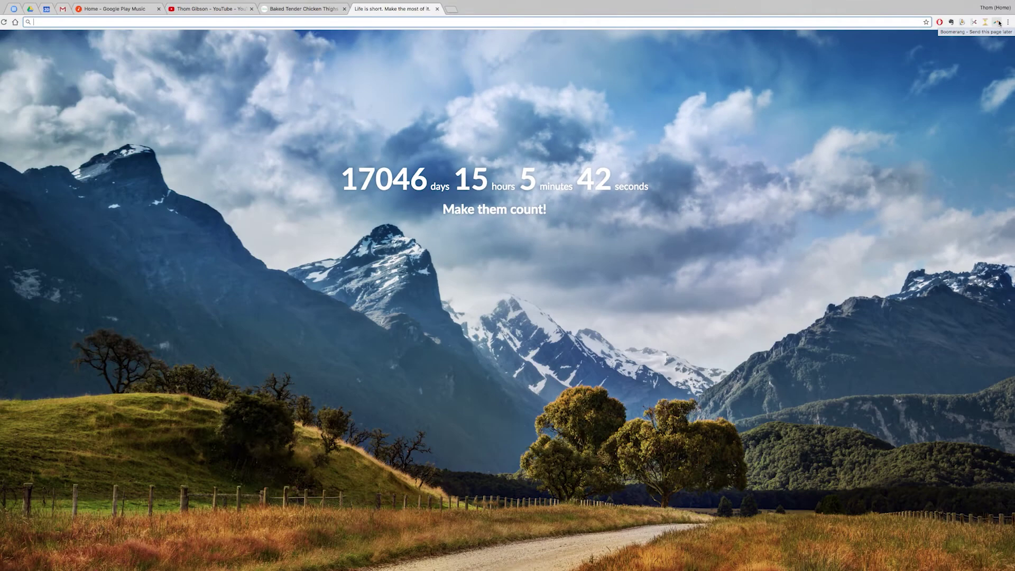
Step: Switch to the new message in Gmail and examine its Send Later scheduling options
{"action": "left_click", "coordinate": [63, 9]}
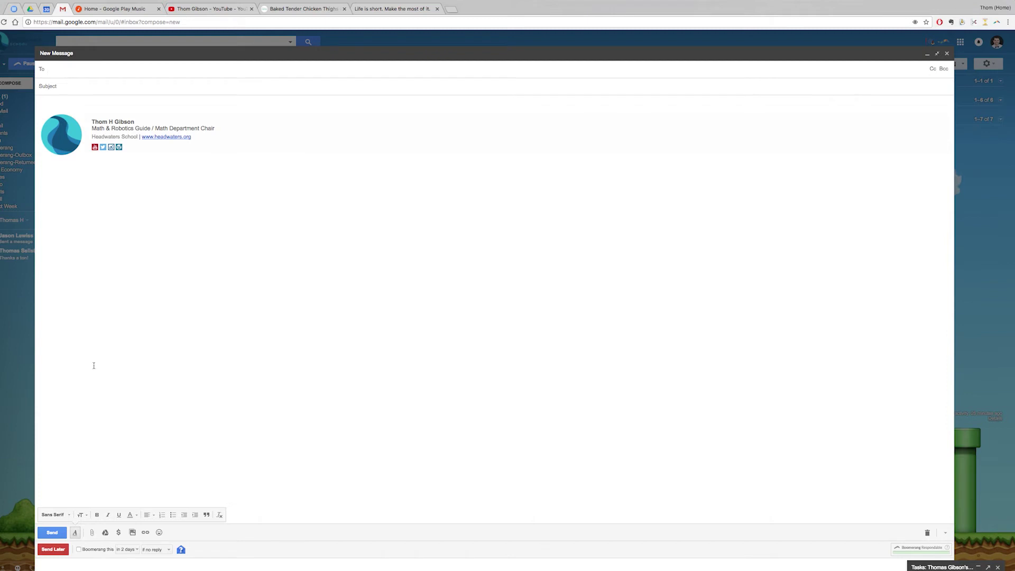
{"action": "left_click", "coordinate": [53, 550]}
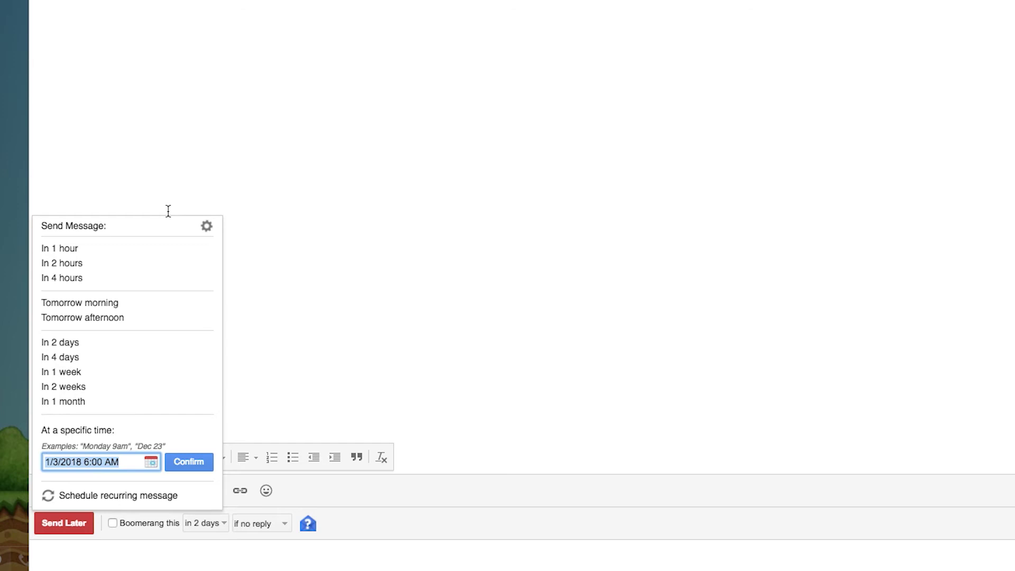
{"action": "key", "text": "Escape"}
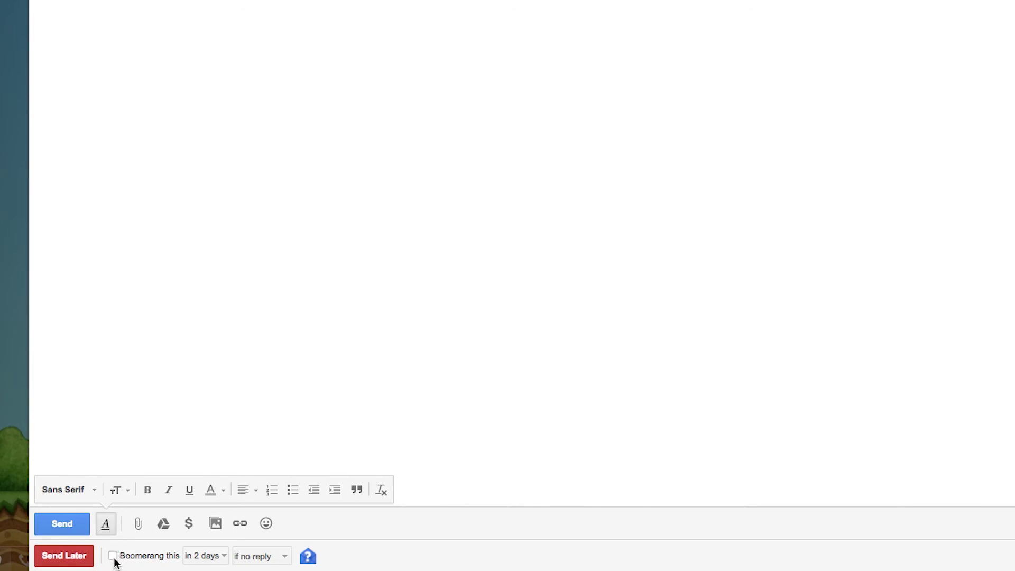
Step: Examine the Boomerang reminder's timing choices and its return conditions for the new message
{"action": "left_click", "coordinate": [197, 556]}
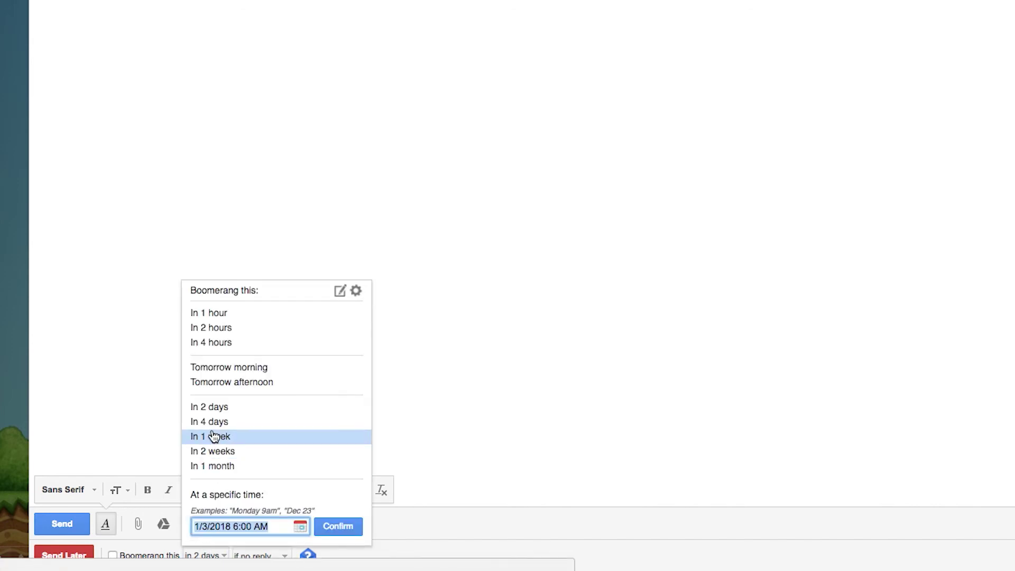
{"action": "left_click", "coordinate": [136, 294]}
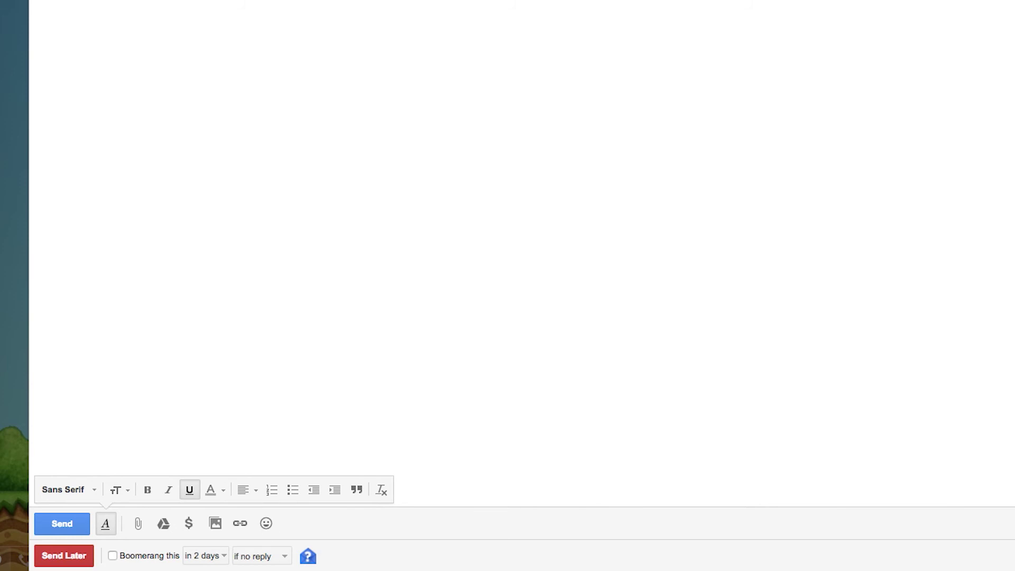
{"action": "left_click", "coordinate": [270, 557]}
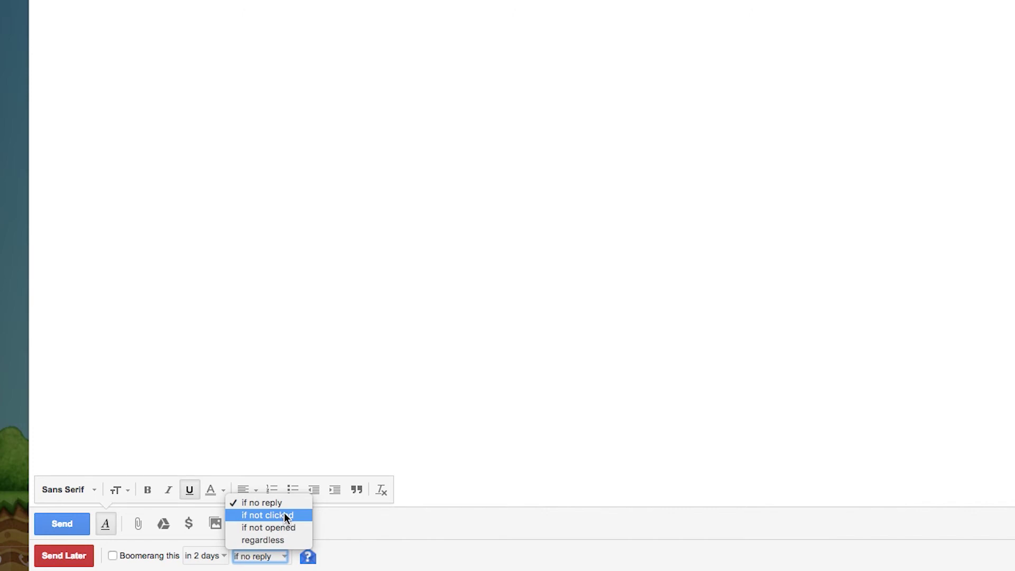
{"action": "key", "text": "Escape"}
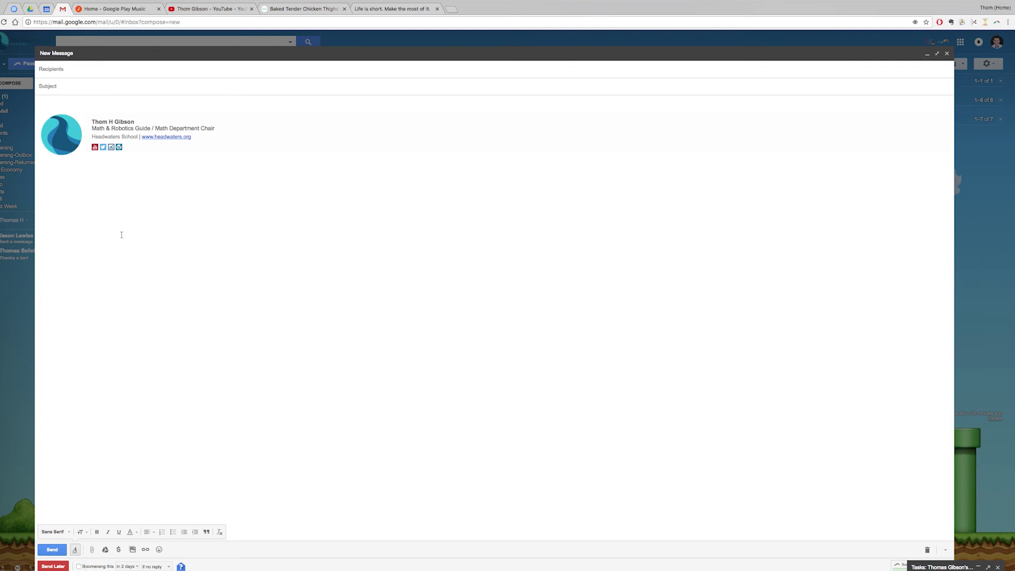
Step: In a new browser tab, search Google for "chromse extensions" and open the Chrome Web Store's extensions page from the results
{"action": "left_click", "coordinate": [457, 12]}
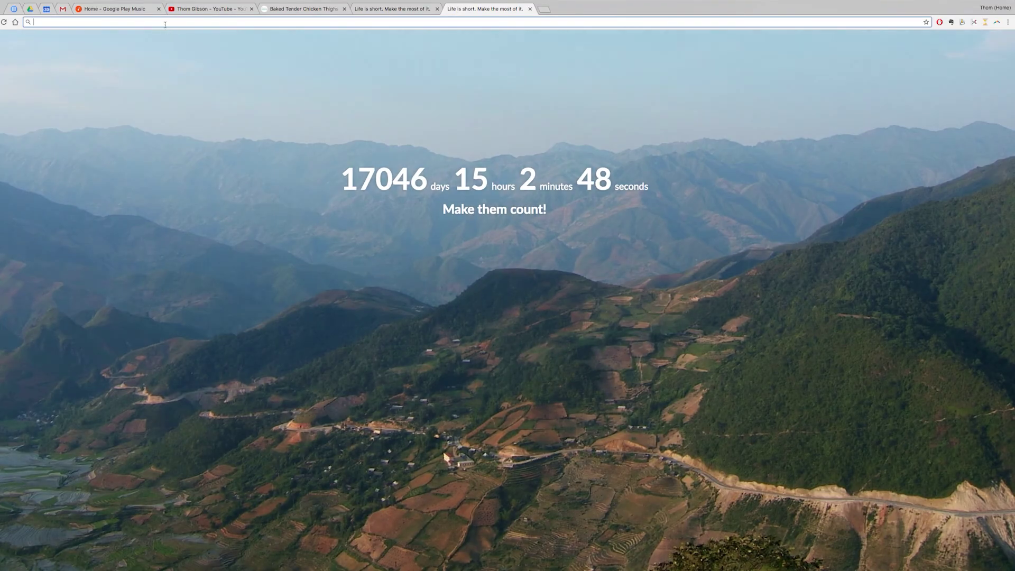
{"action": "type", "text": "chromse extensions"}
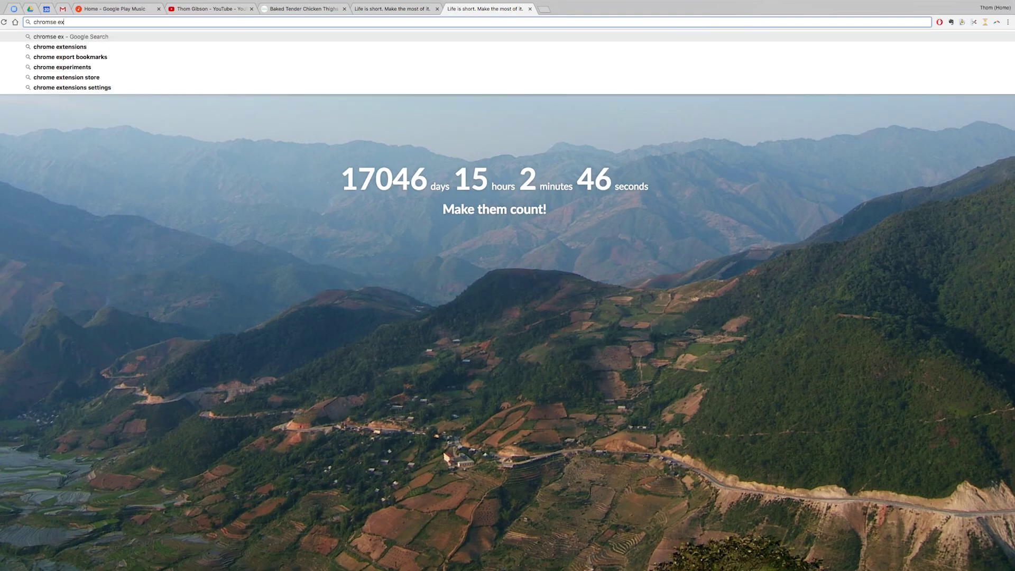
{"action": "key", "text": "Return"}
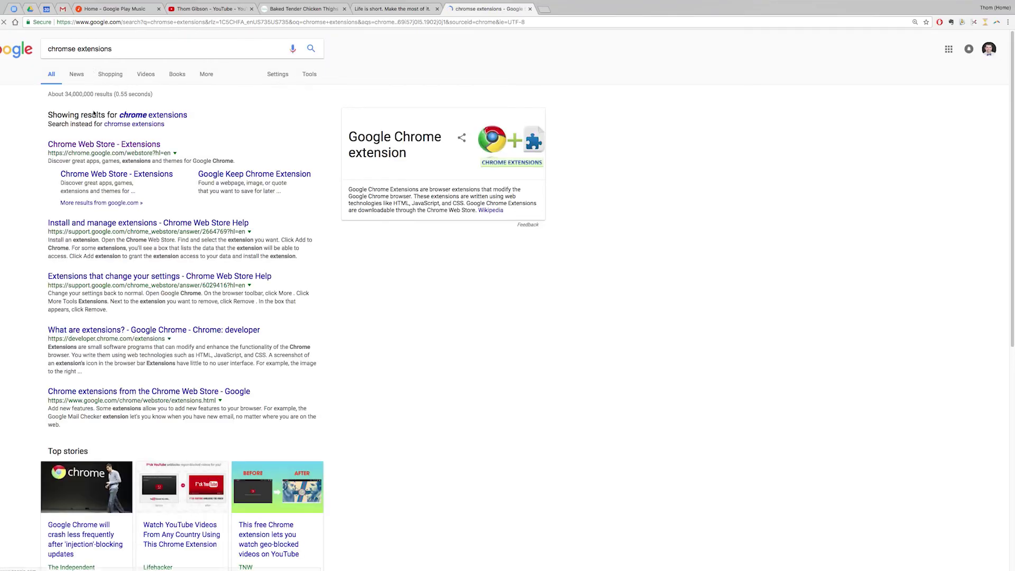
{"action": "left_click", "coordinate": [97, 146]}
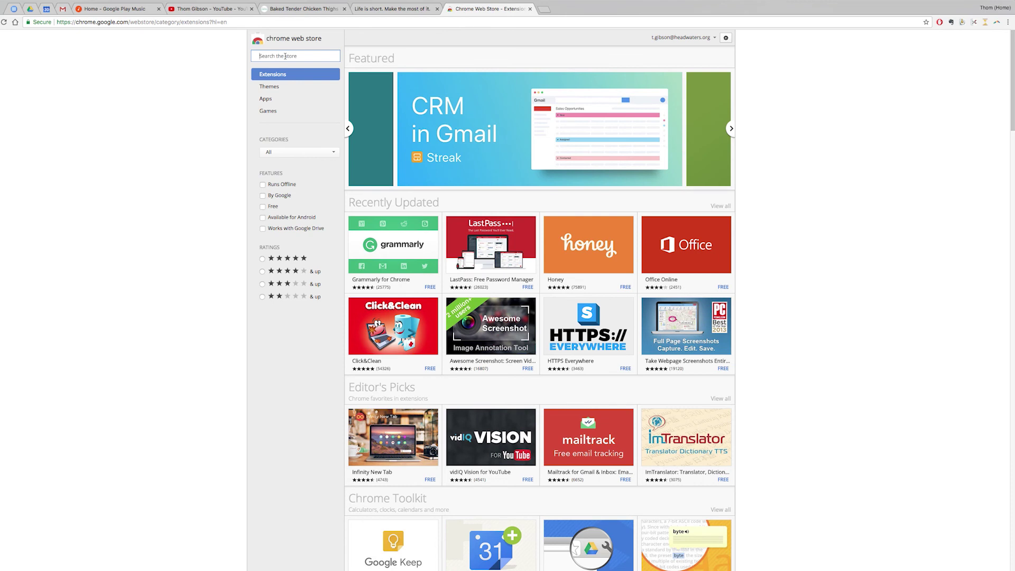
Step: Search the Chrome Web Store for "tab scissors"
{"action": "type", "text": "tab sc"}
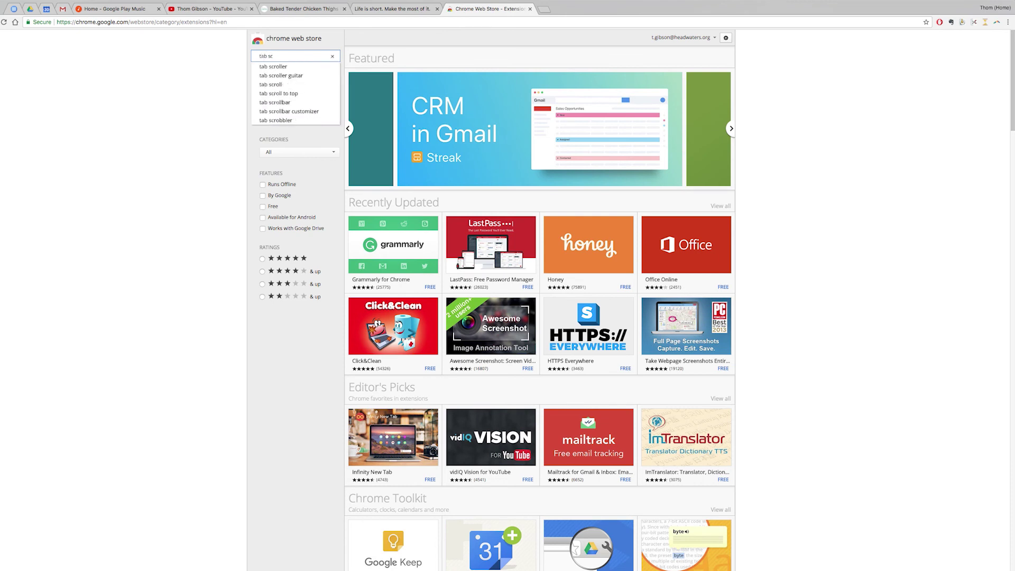
{"action": "type", "text": "roissors"}
{"action": "key", "text": "Return"}
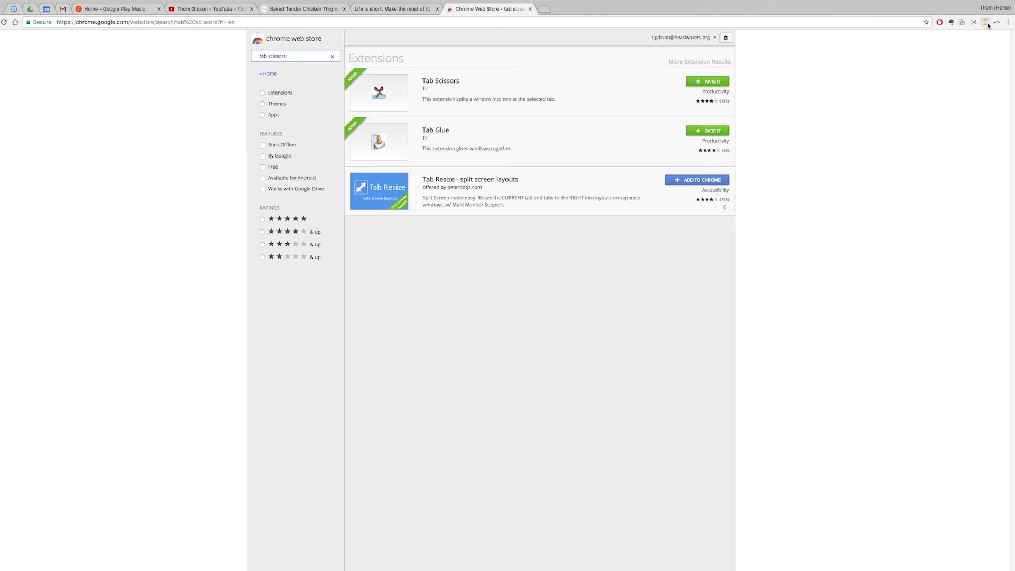
Step: Open the browser's page for managing installed extensions and look through the list with its enable and remove options
{"action": "left_click", "coordinate": [1007, 24]}
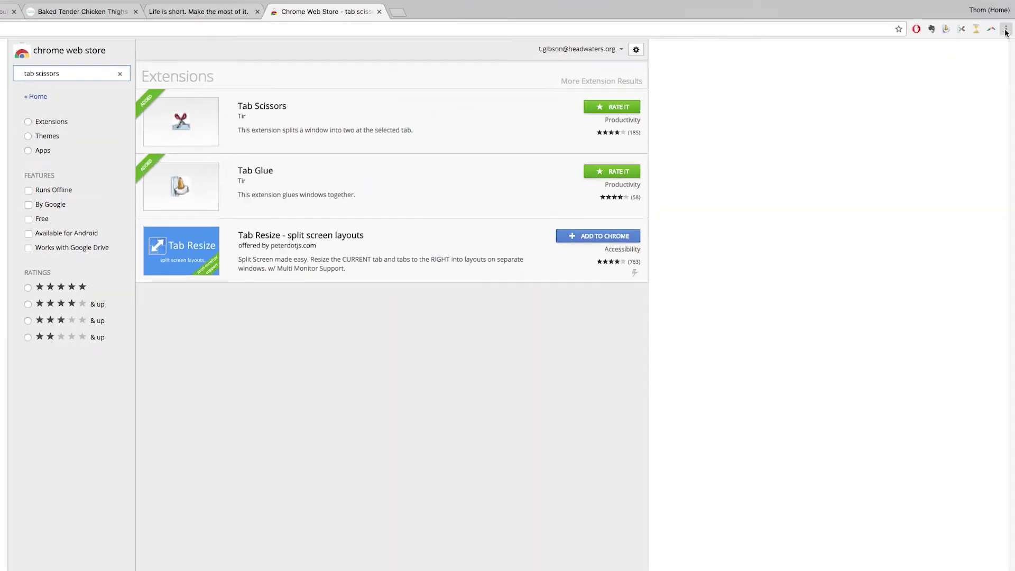
{"action": "mouse_move", "coordinate": [932, 141]}
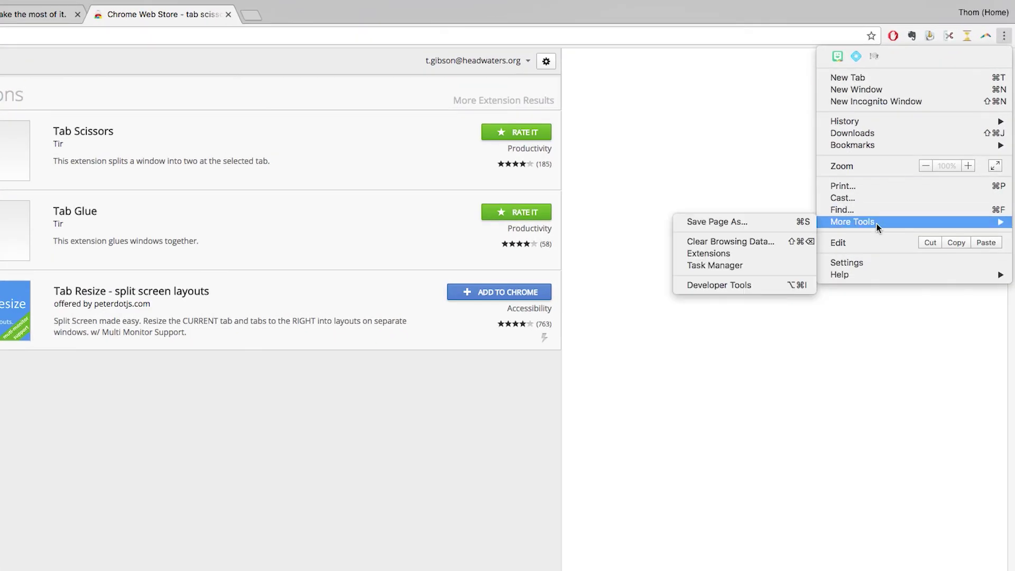
{"action": "left_click", "coordinate": [760, 255]}
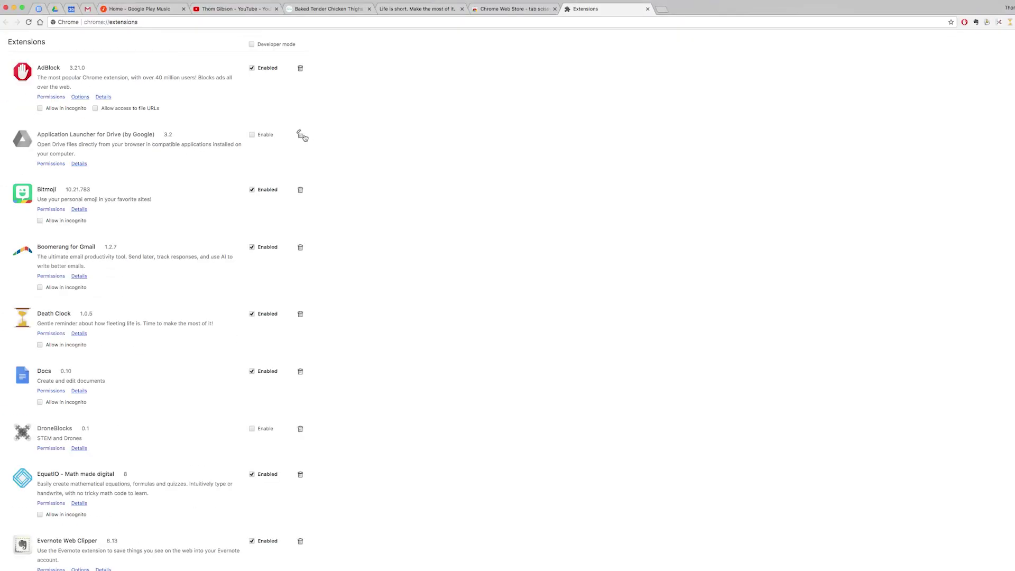
{"action": "scroll", "coordinate": [179, 136], "scroll_direction": "down", "scroll_amount": 3}
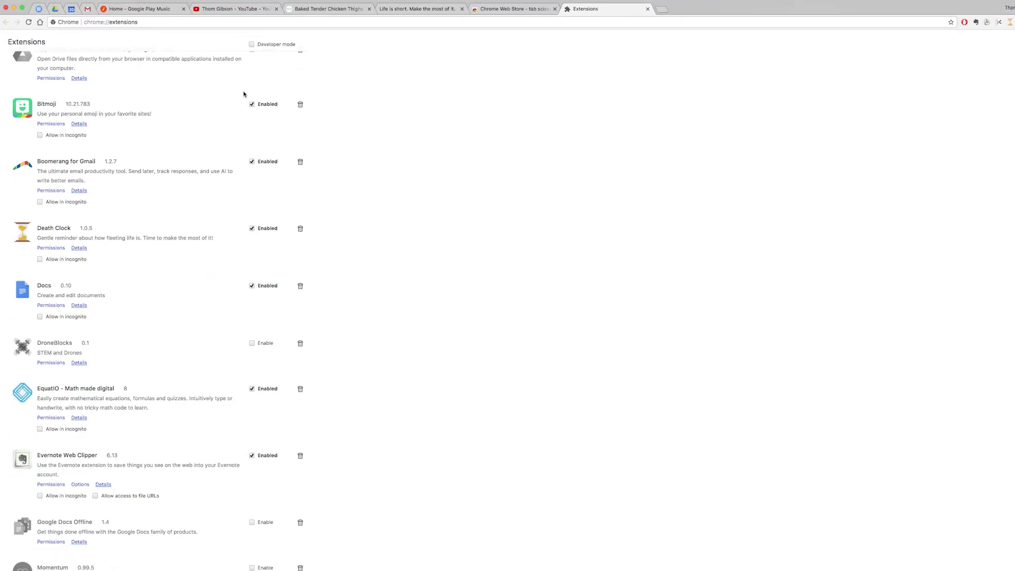
{"action": "scroll", "coordinate": [244, 127], "scroll_direction": "up", "scroll_amount": 3}
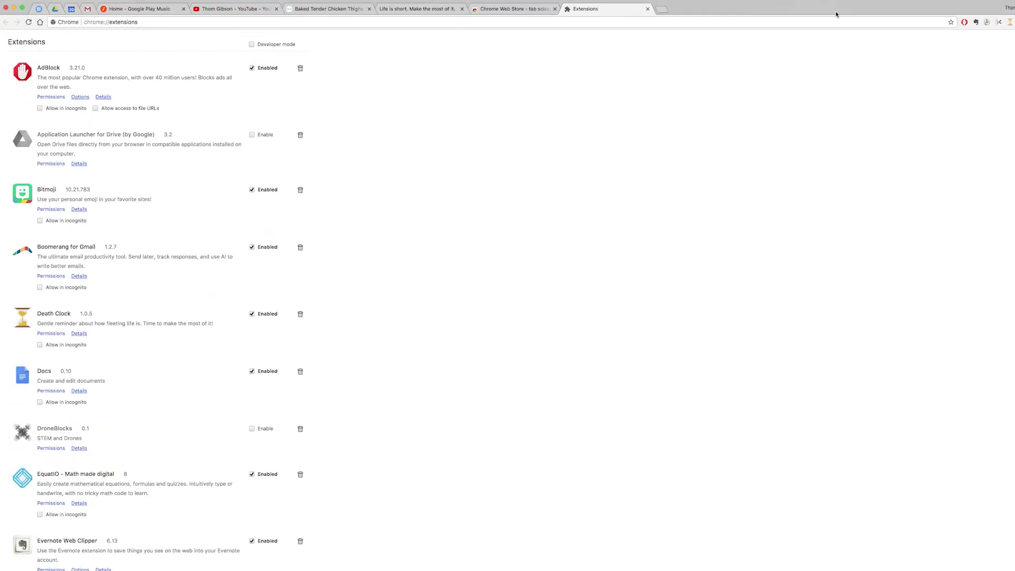